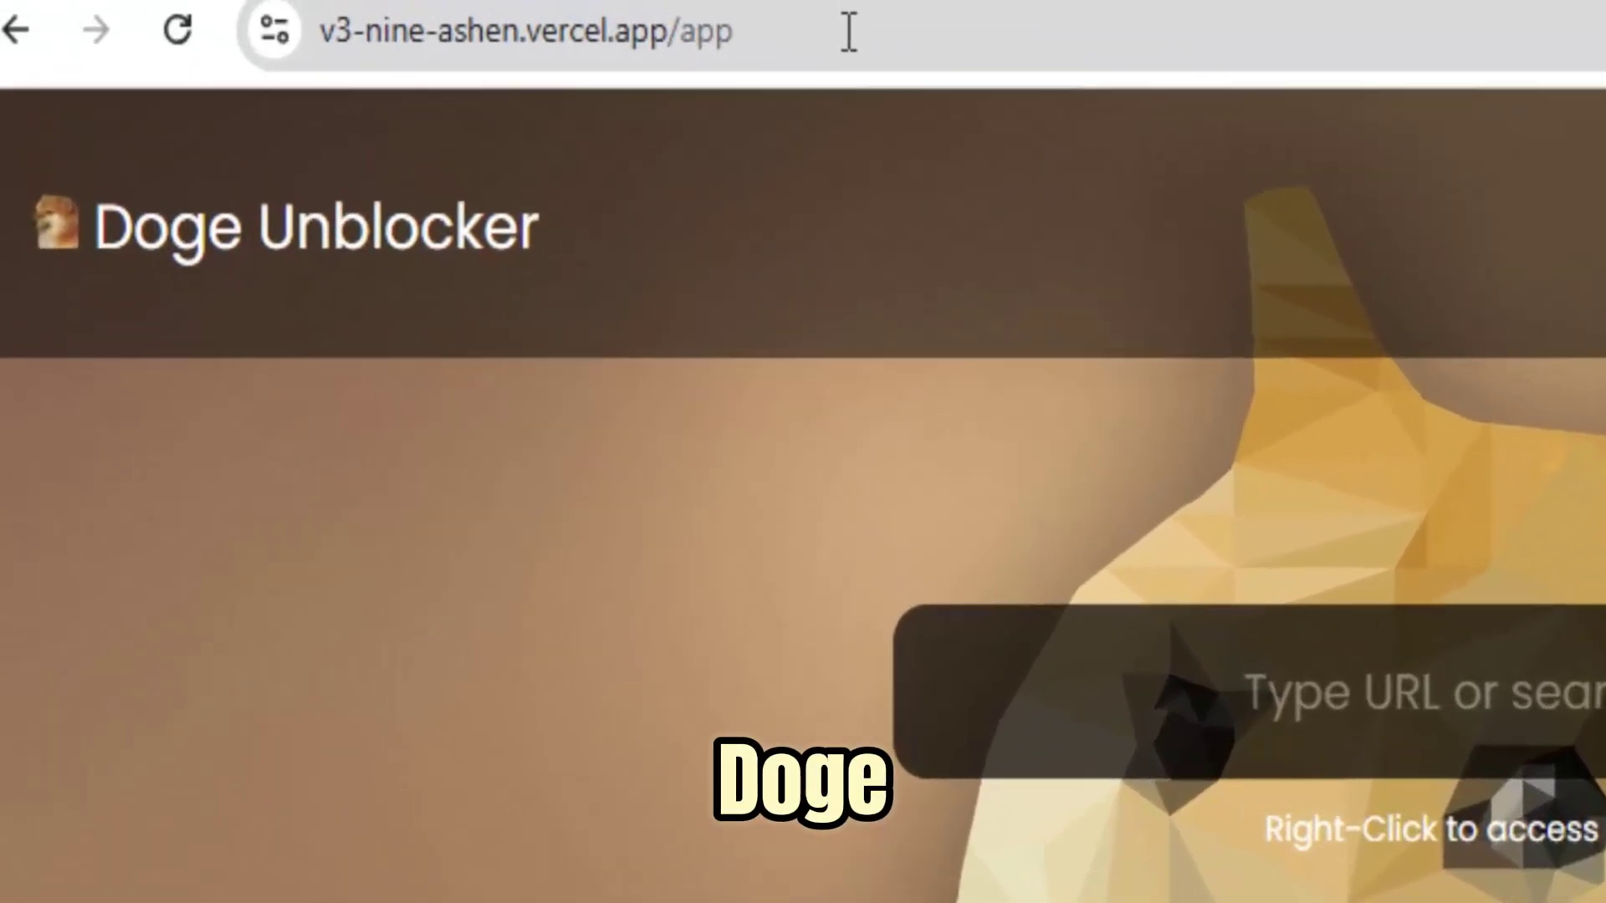
Bring up the page address, then view the Apps grid and the Games grid (GeForce Now, Slope, Roblox)
left_click(628, 93)
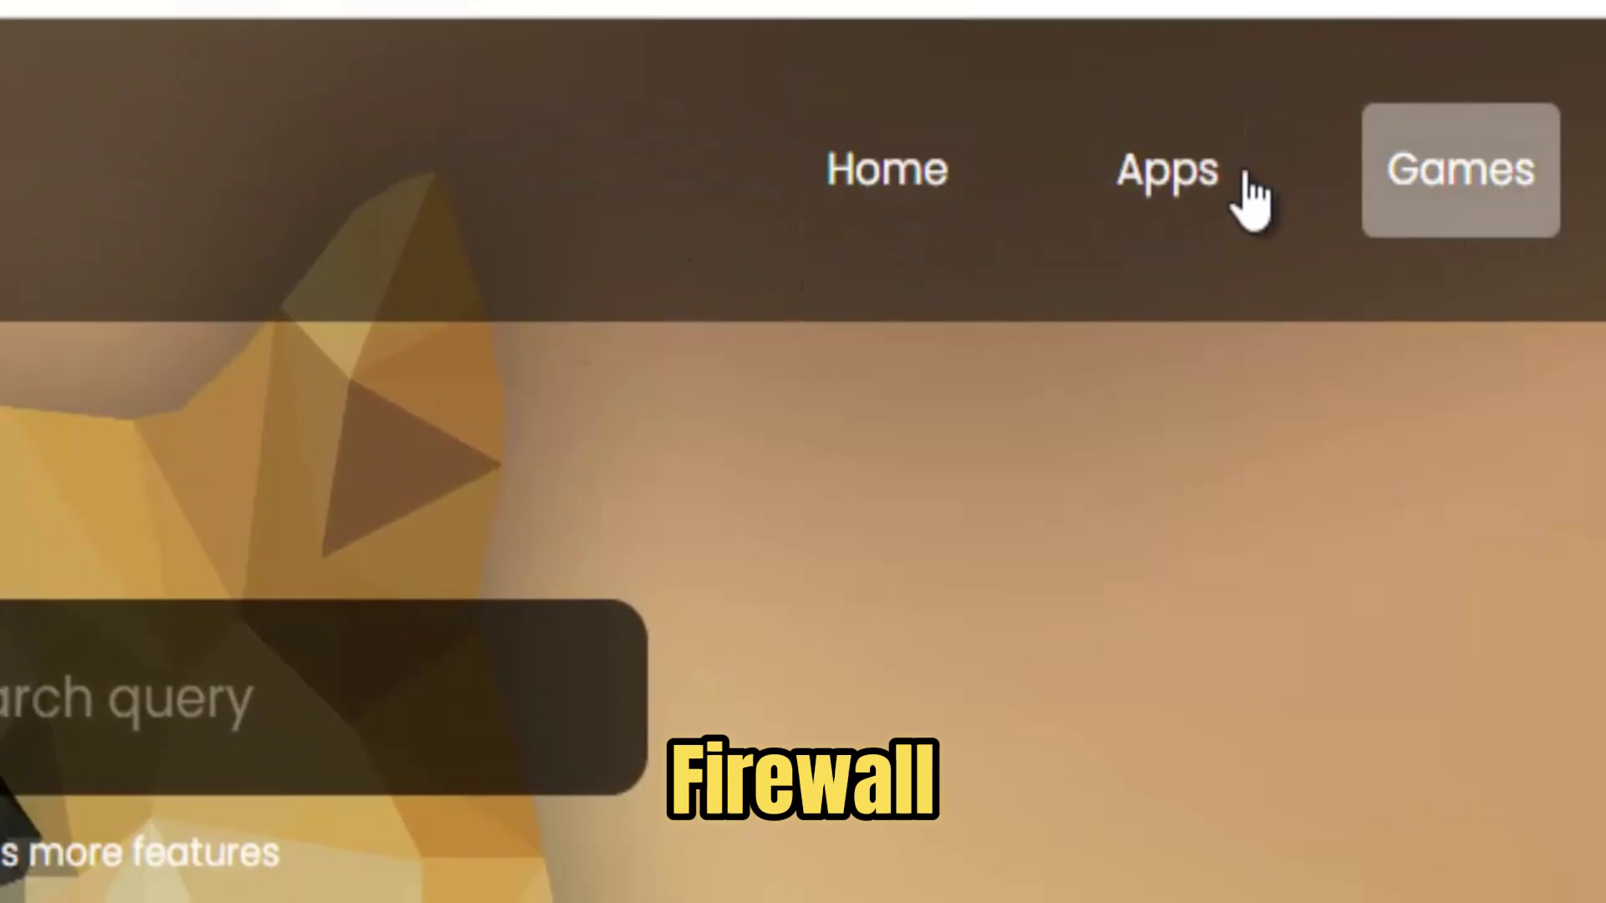
left_click(1179, 182)
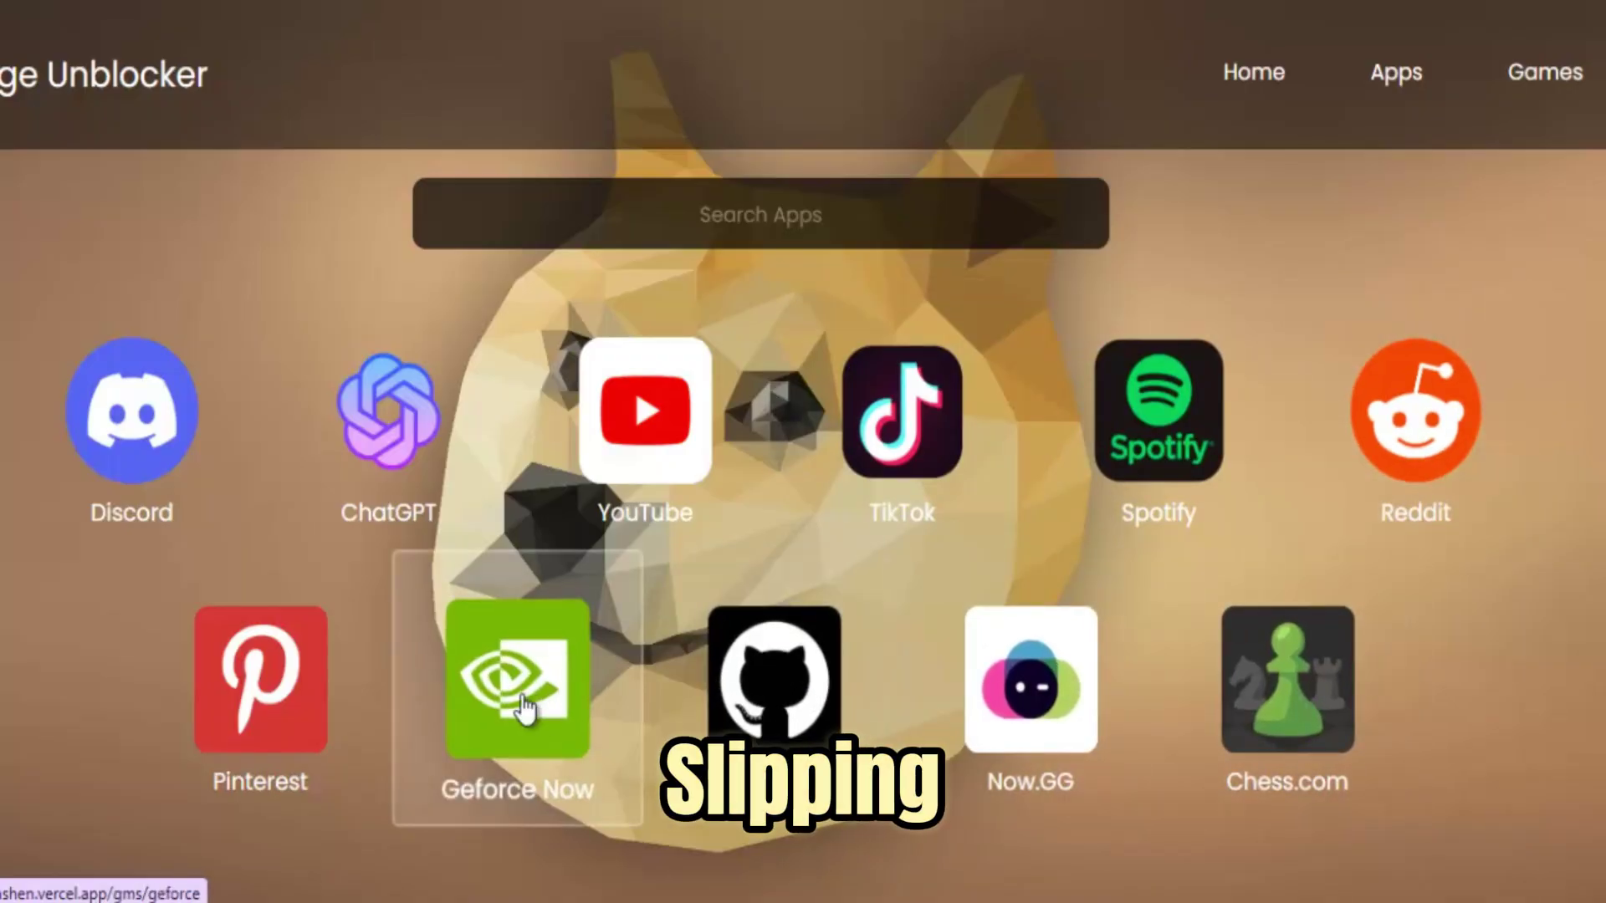
left_click(1547, 73)
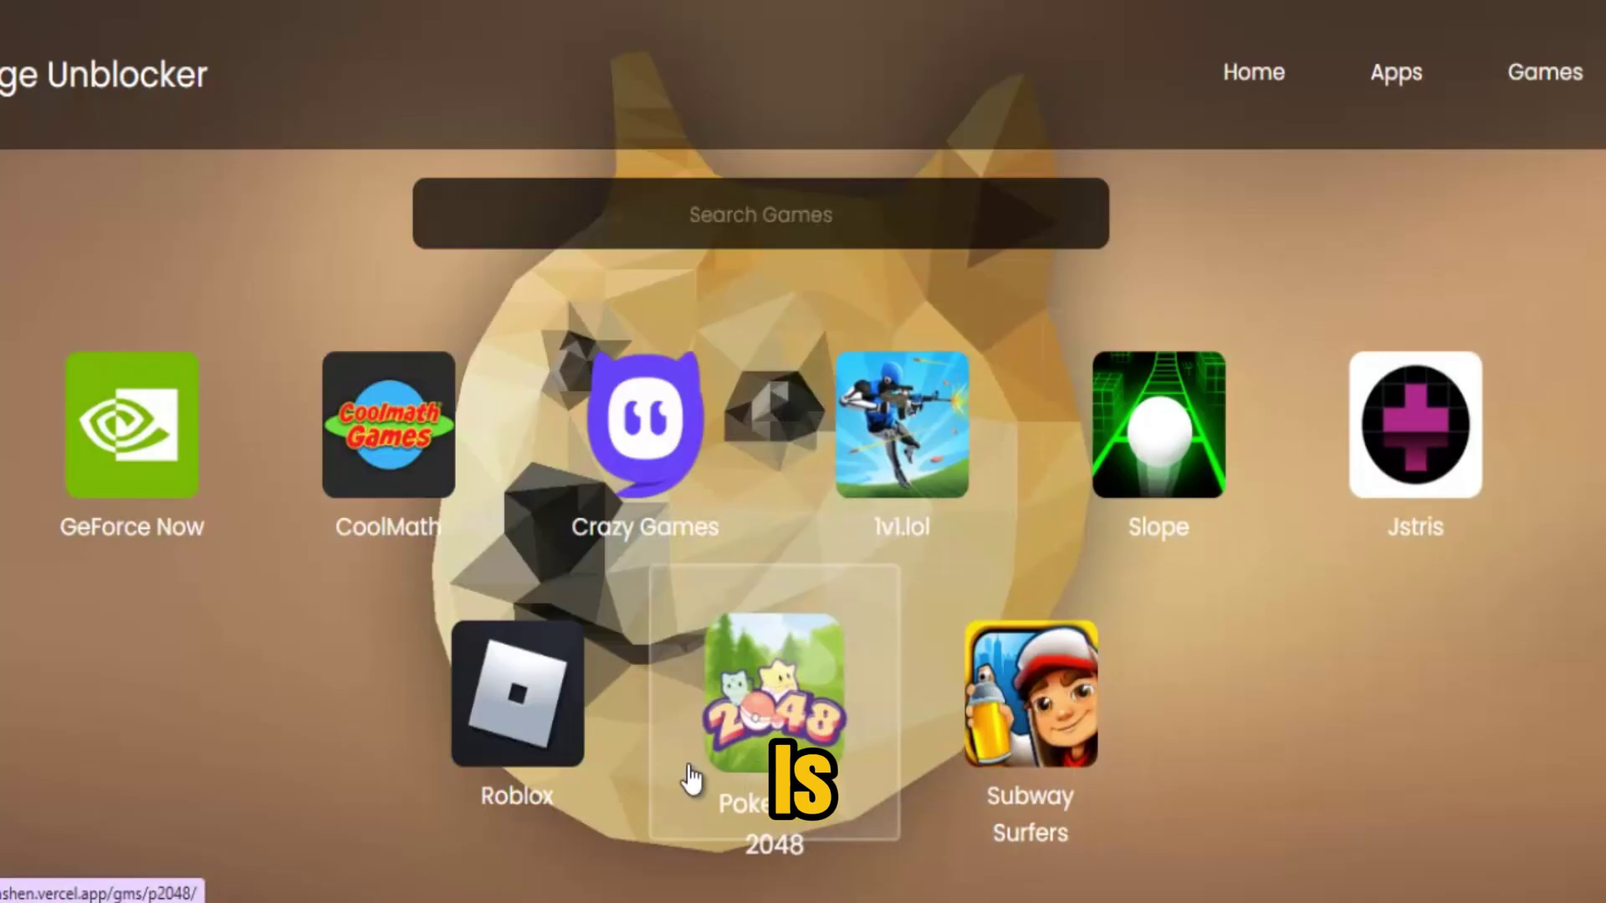
left_click(260, 49)
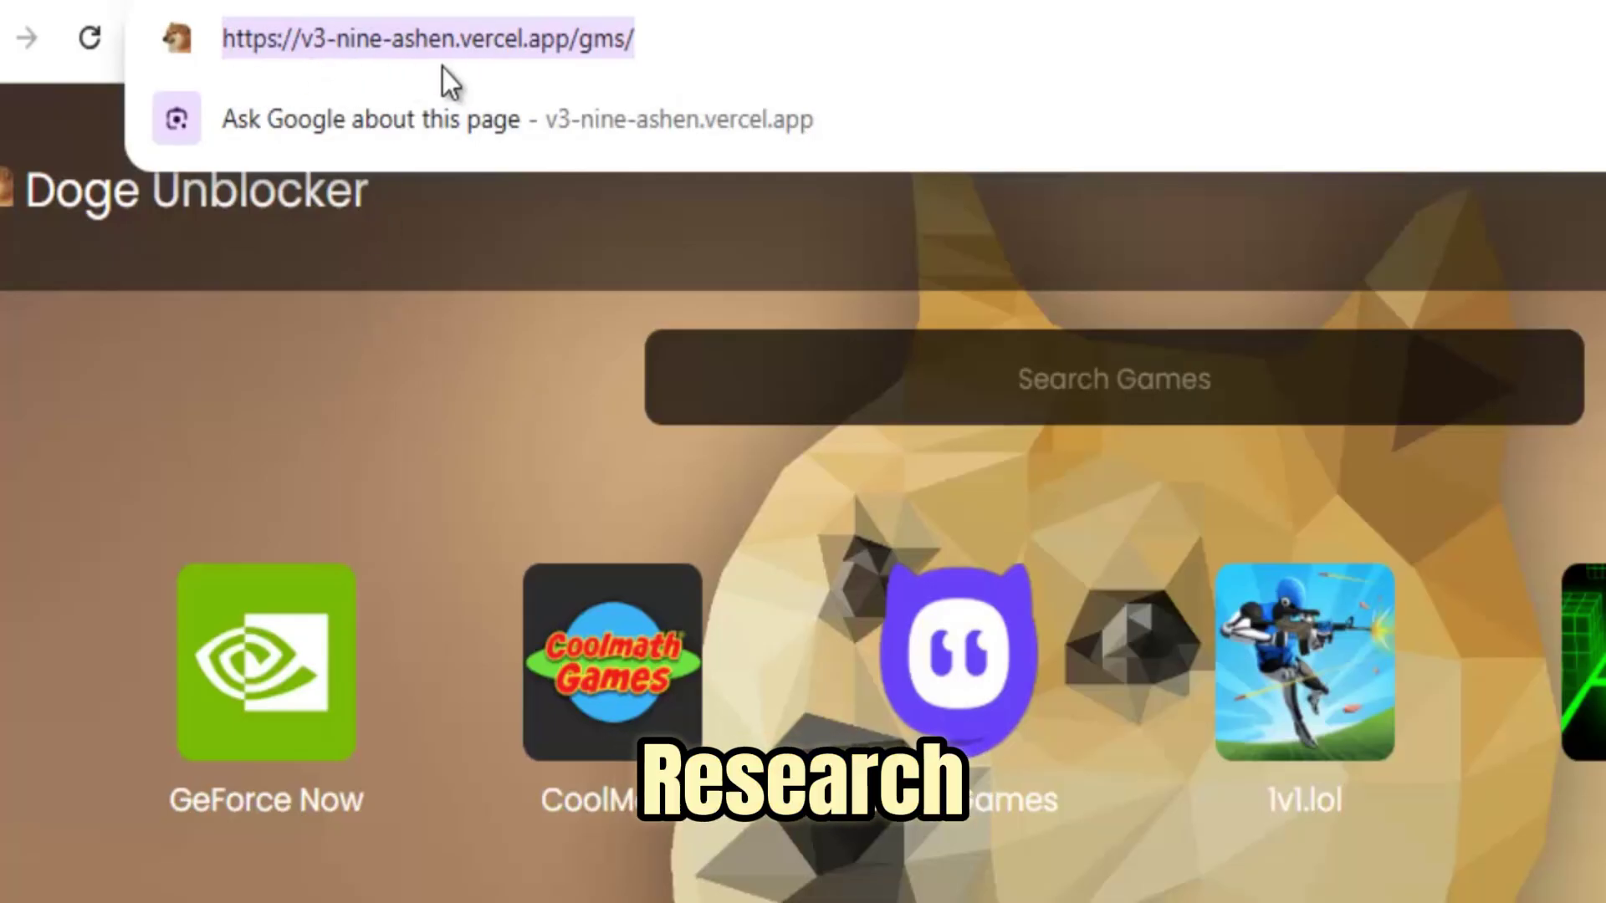
Dismiss the address suggestions and reopen the Apps grid listing Discord, ChatGPT and YouTube
left_click(340, 330)
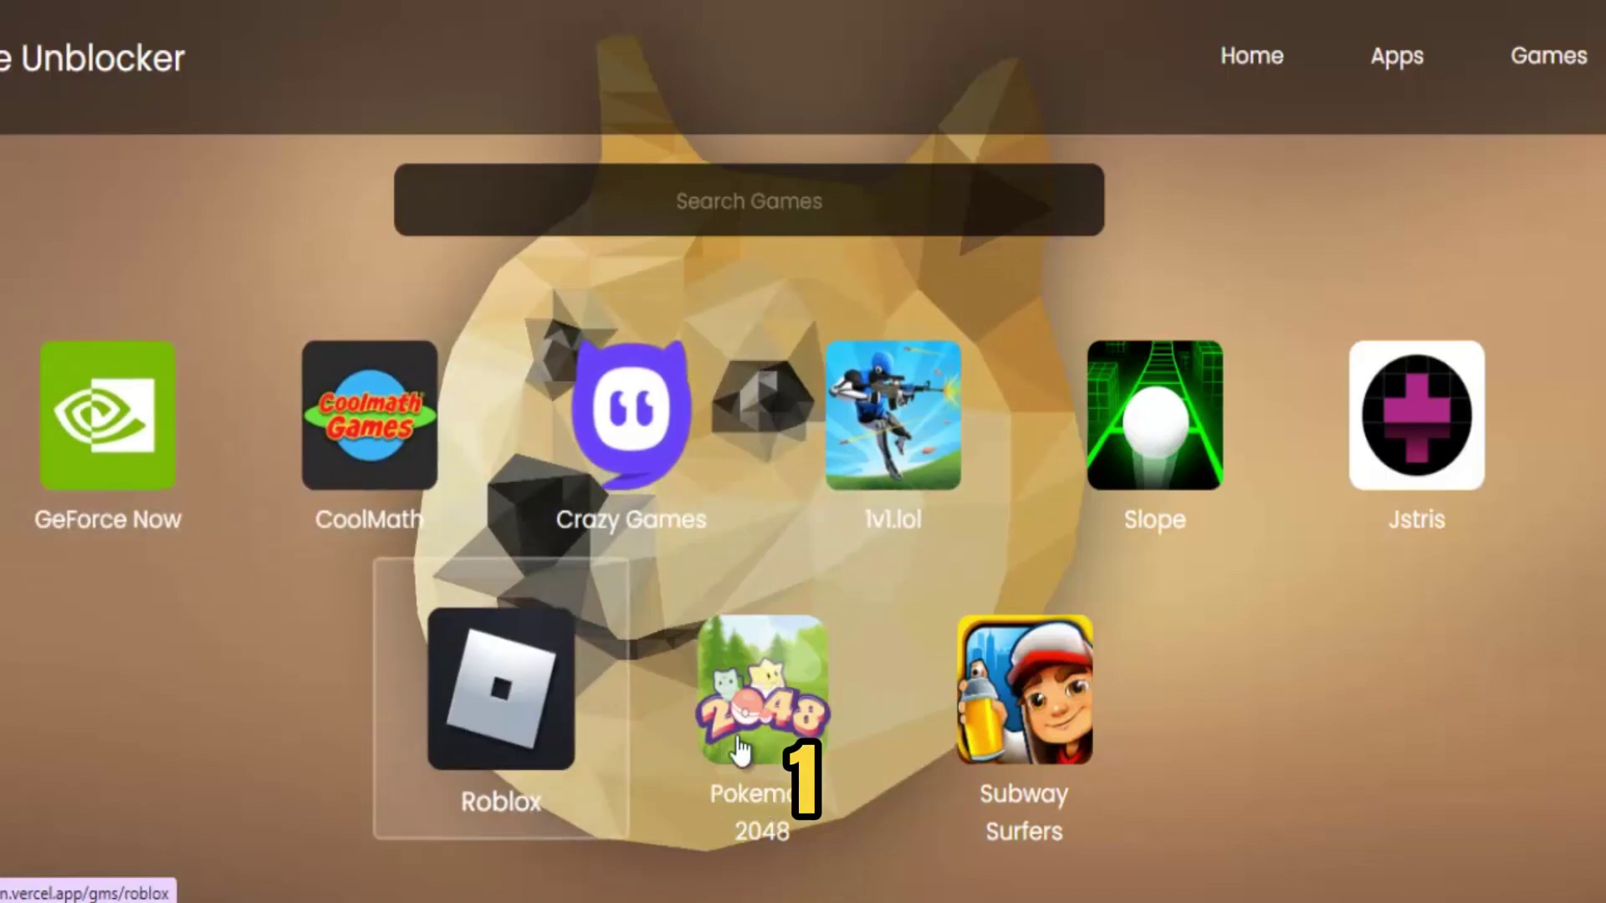
left_click(1395, 61)
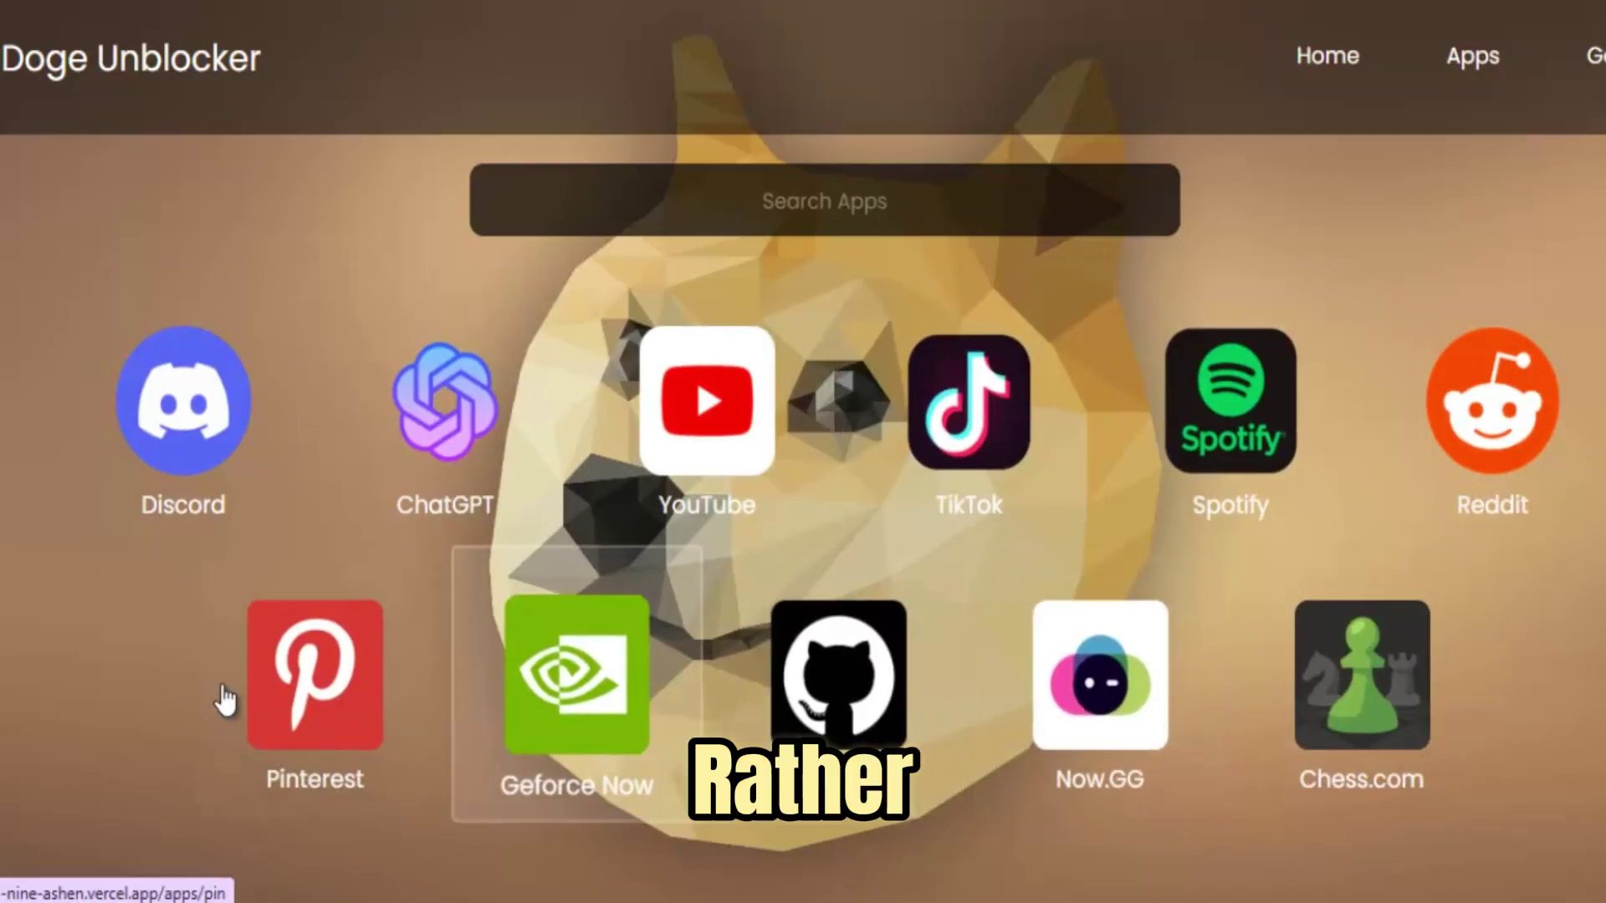
Return to the Doge Unblocker home page and focus its search box
left_click(1328, 57)
left_click(829, 336)
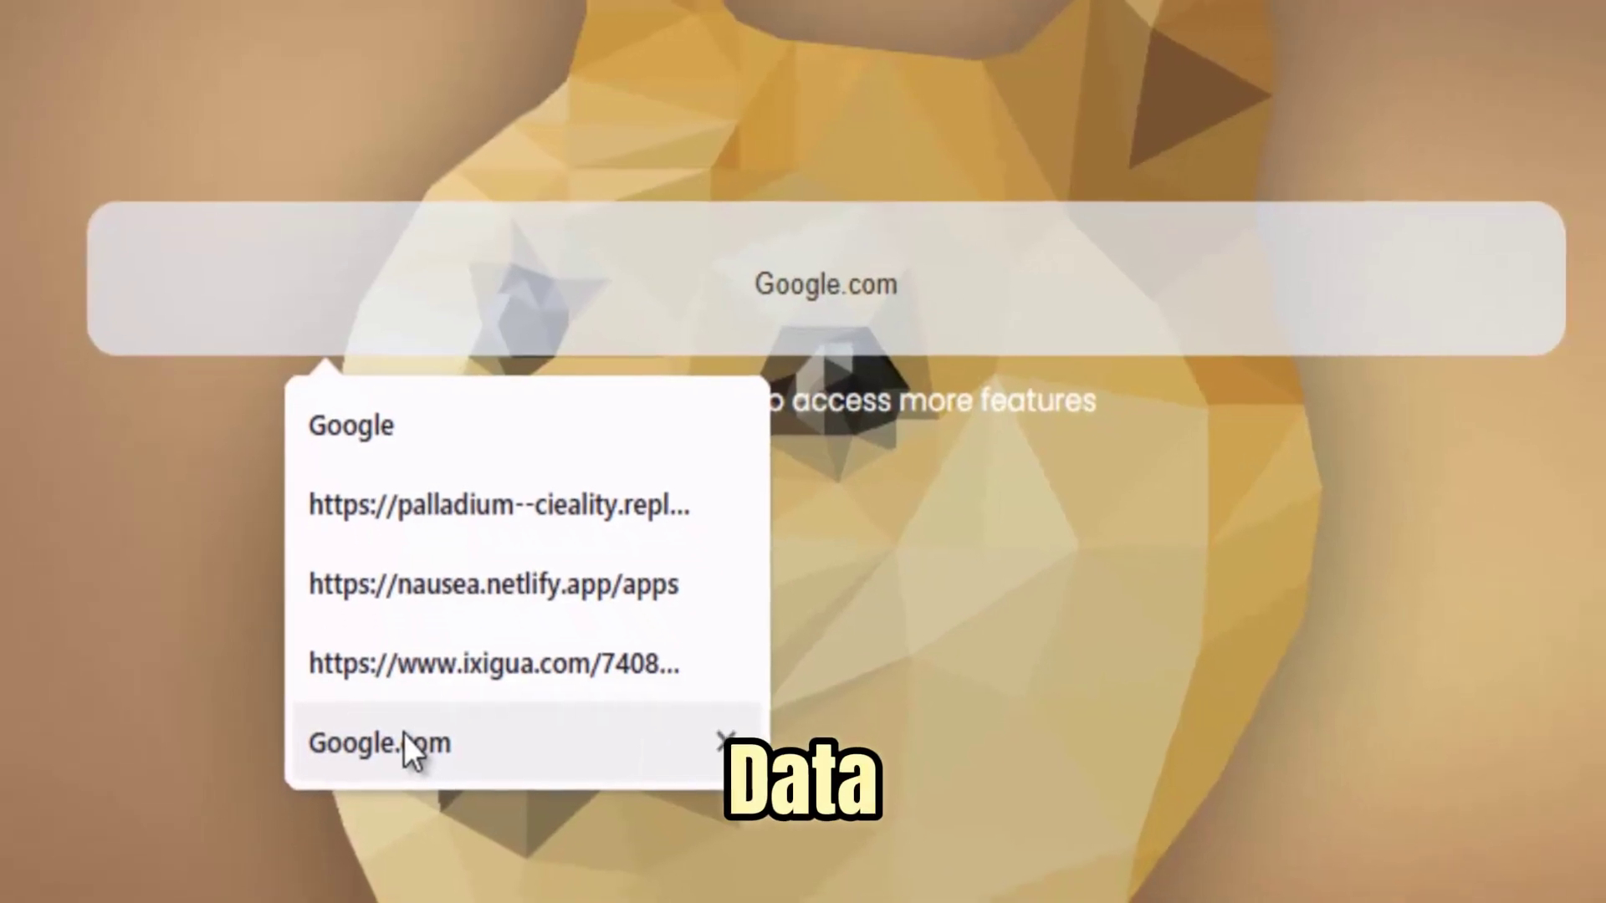
Pick the Google.com suggestion in the home search box and bring up the page address
left_click(403, 740)
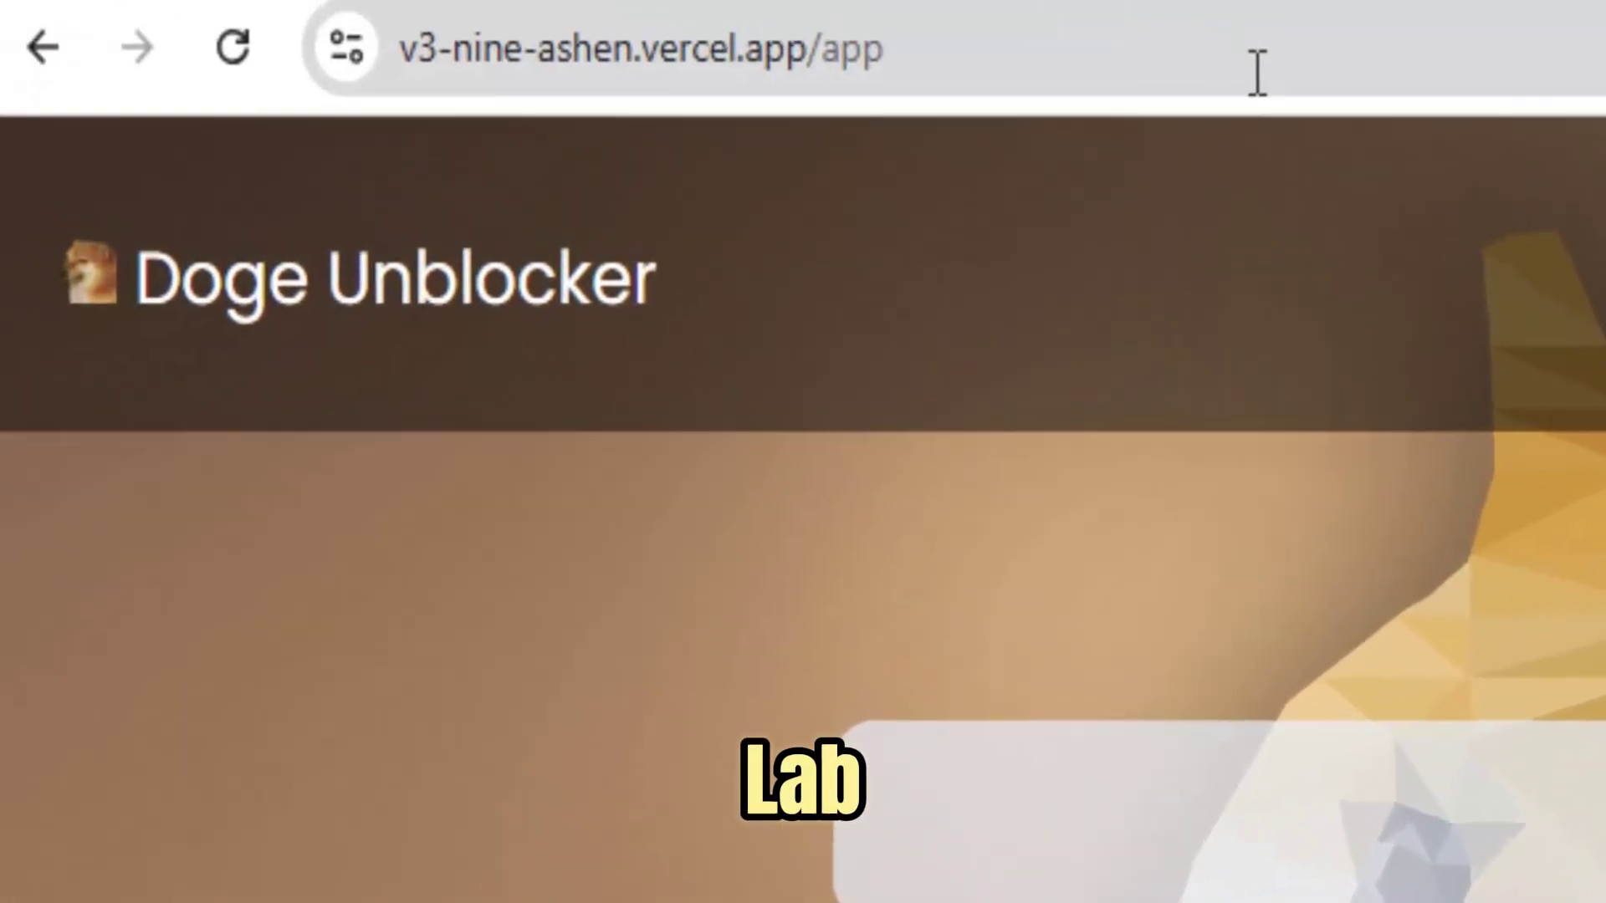
left_click(1267, 75)
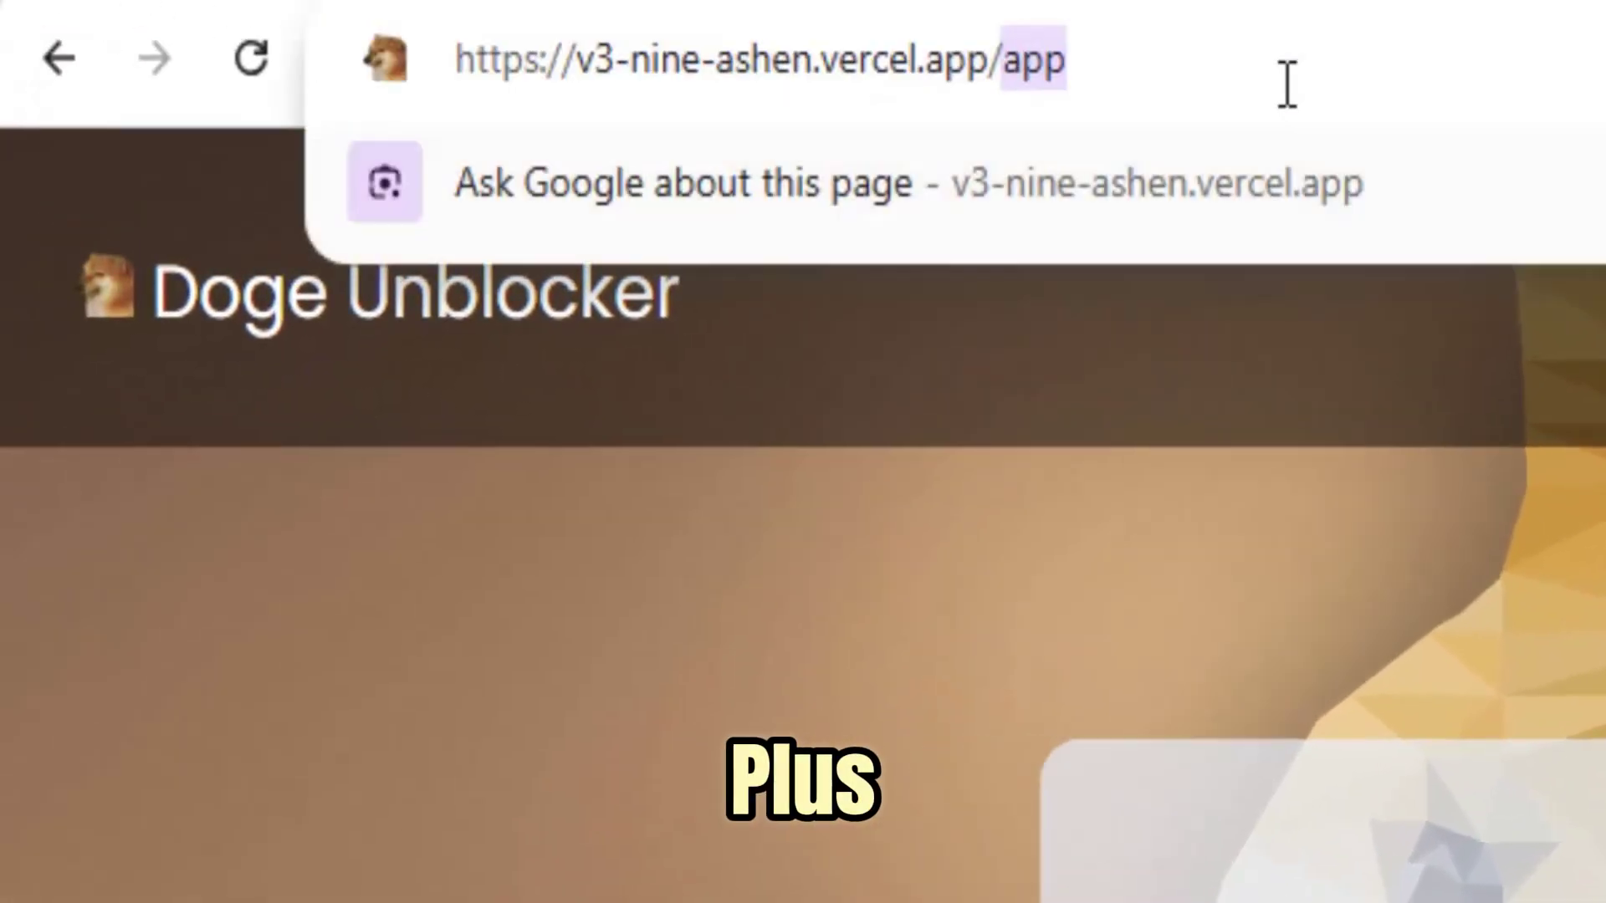